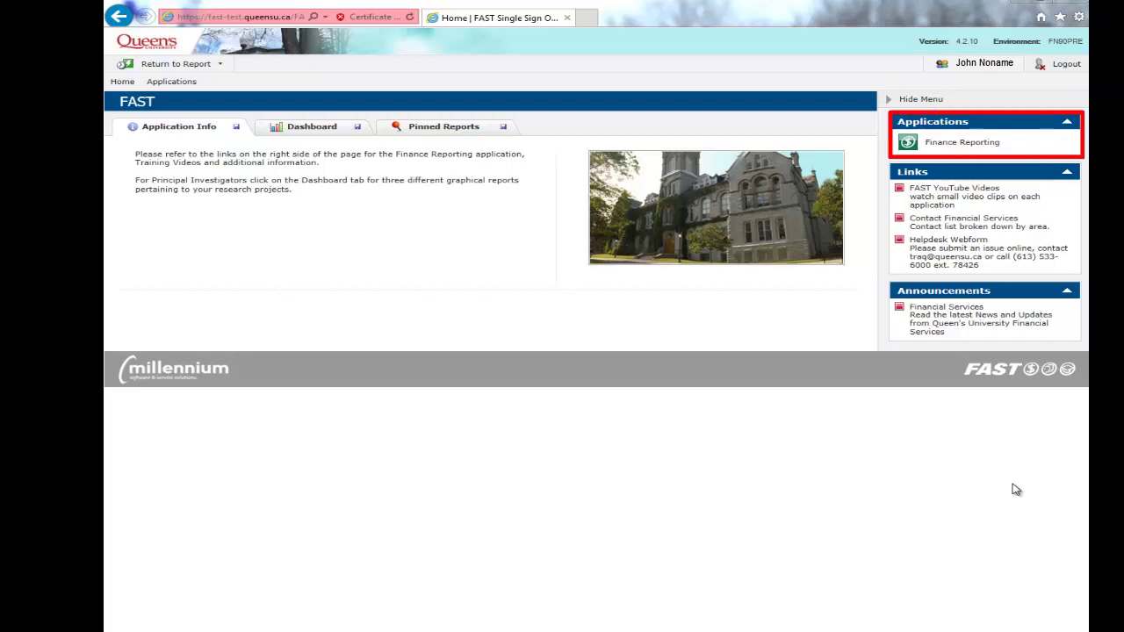
In Finance Reporting, select the Transaction Details Revenue and Expense report and show the Operating Statements list
click(962, 145)
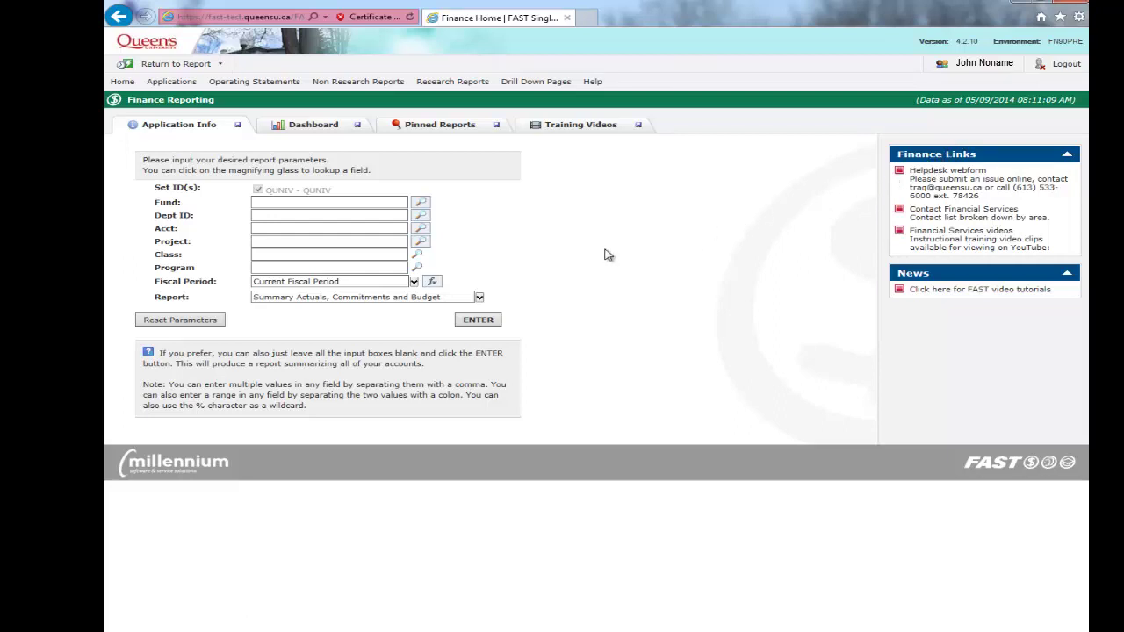
click(479, 296)
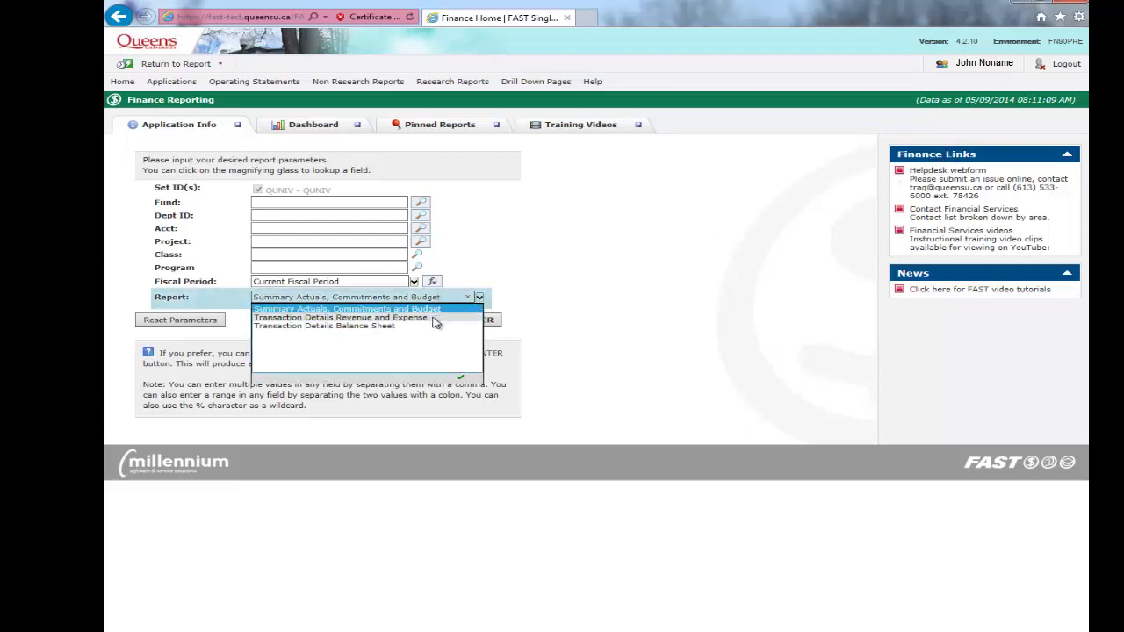
click(437, 318)
click(460, 379)
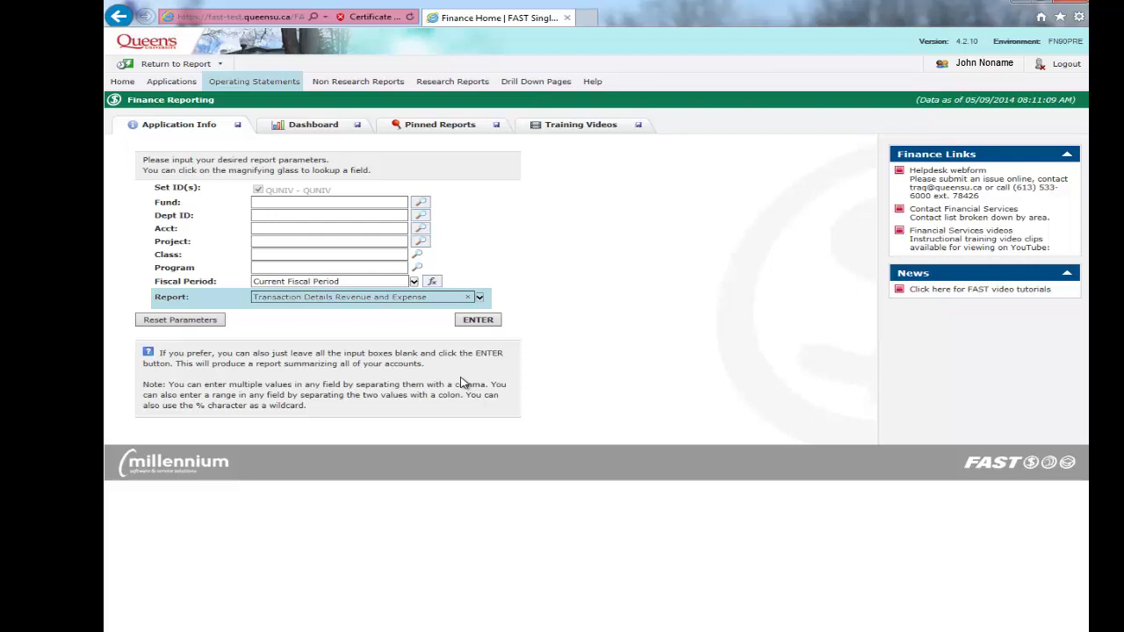
click(284, 83)
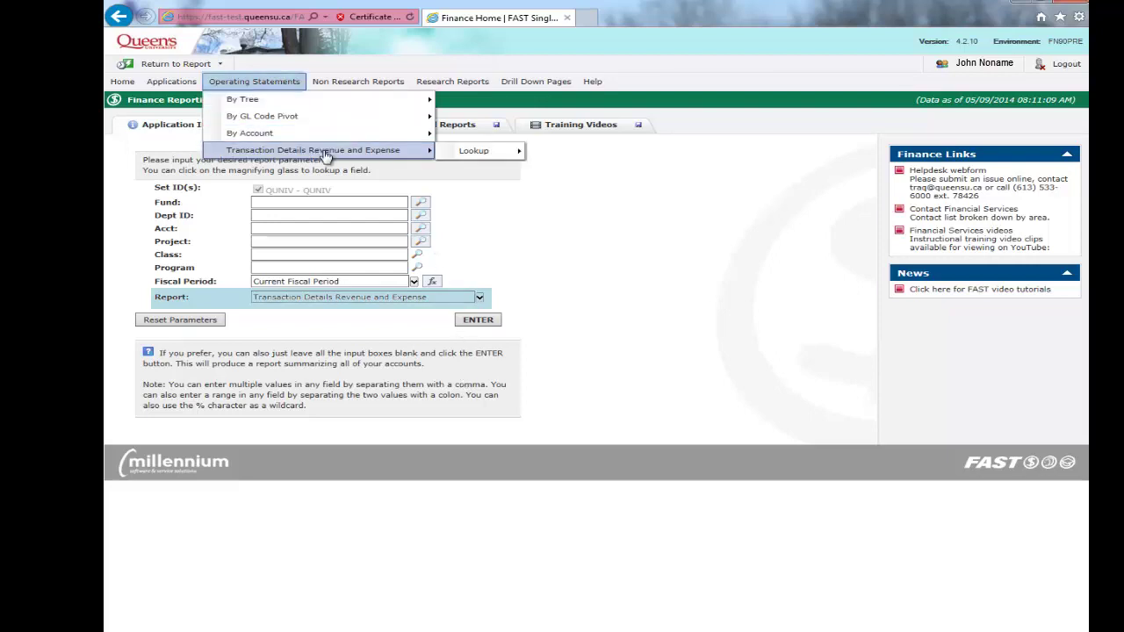
mouse_move(313, 150)
mouse_move(474, 151)
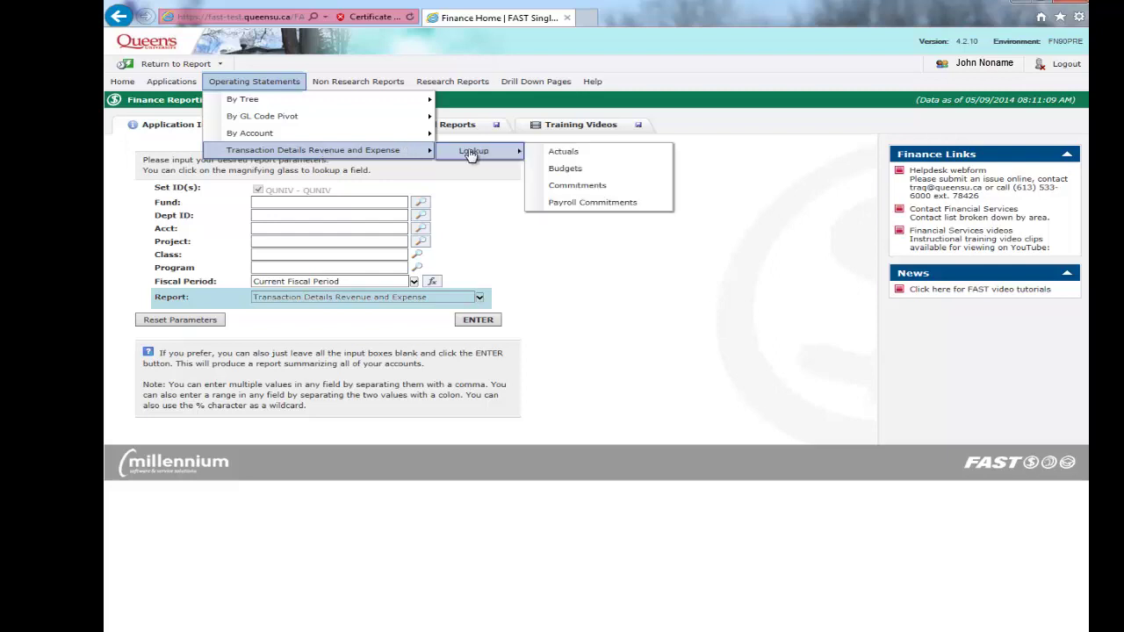
click(563, 153)
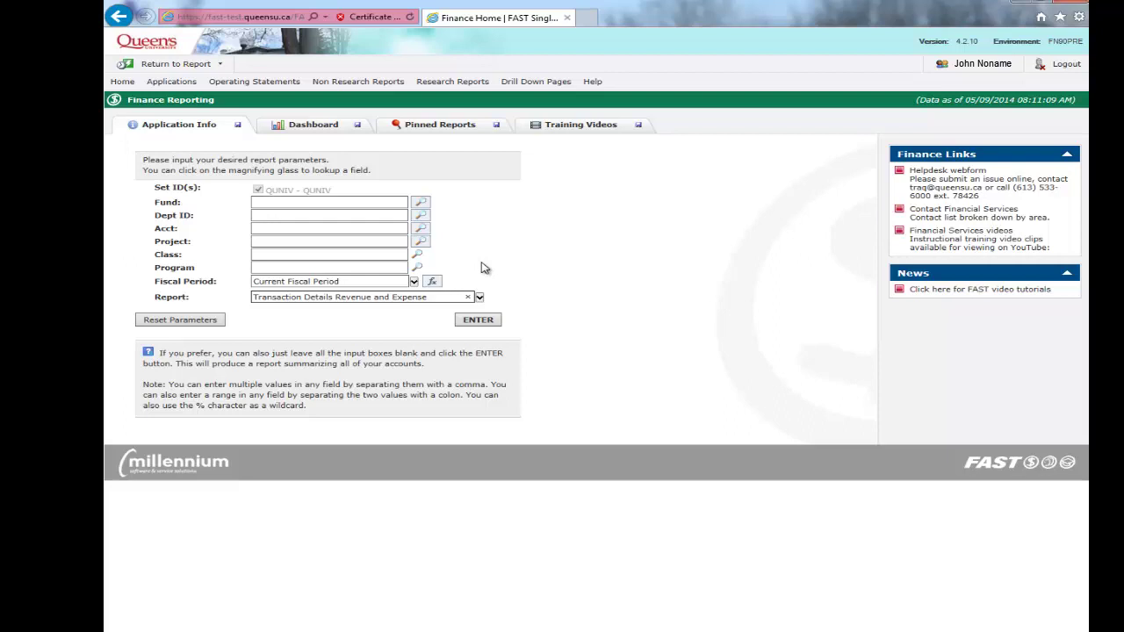
Enter fund 10000, account 6% and fiscal period Jul-2014, then submit the criteria
click(334, 205)
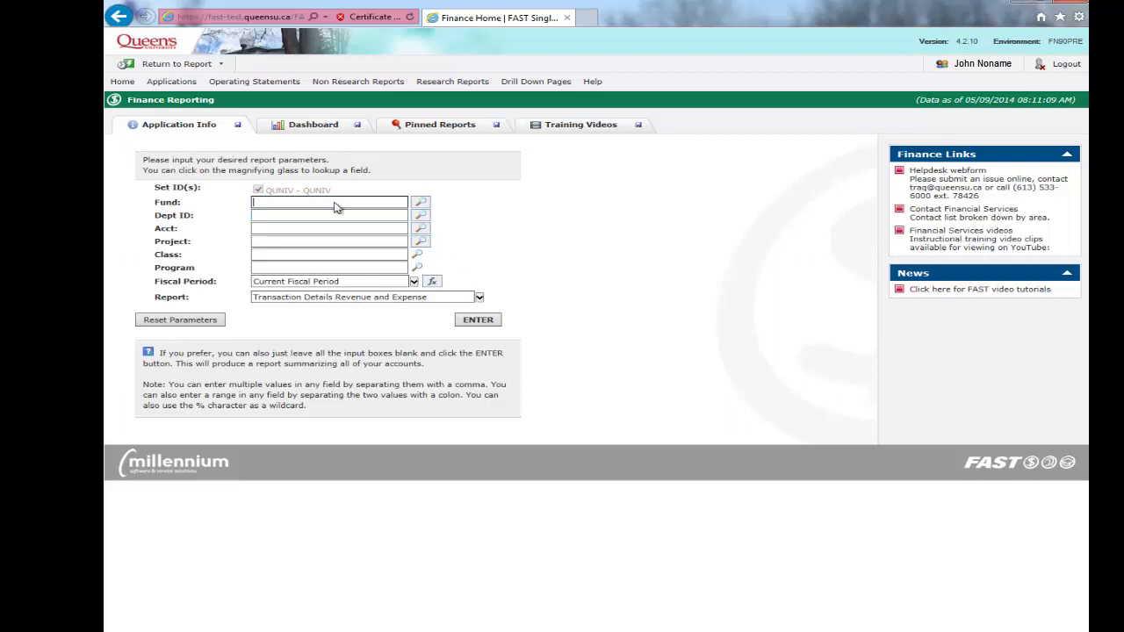
text(10000)
click(311, 227)
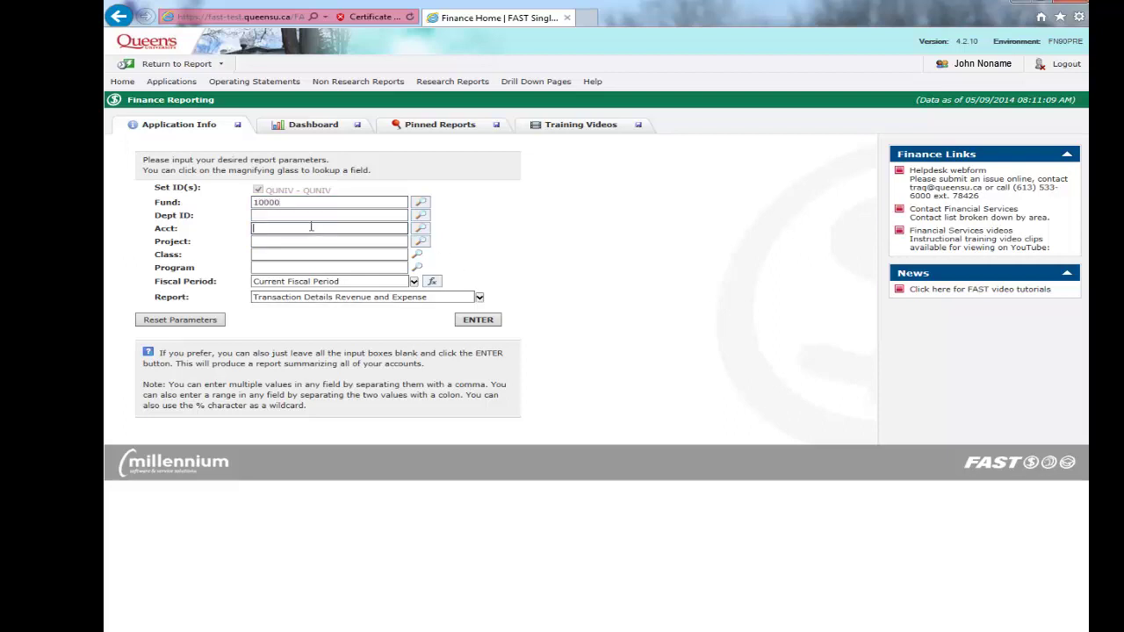
text(6)
text(%)
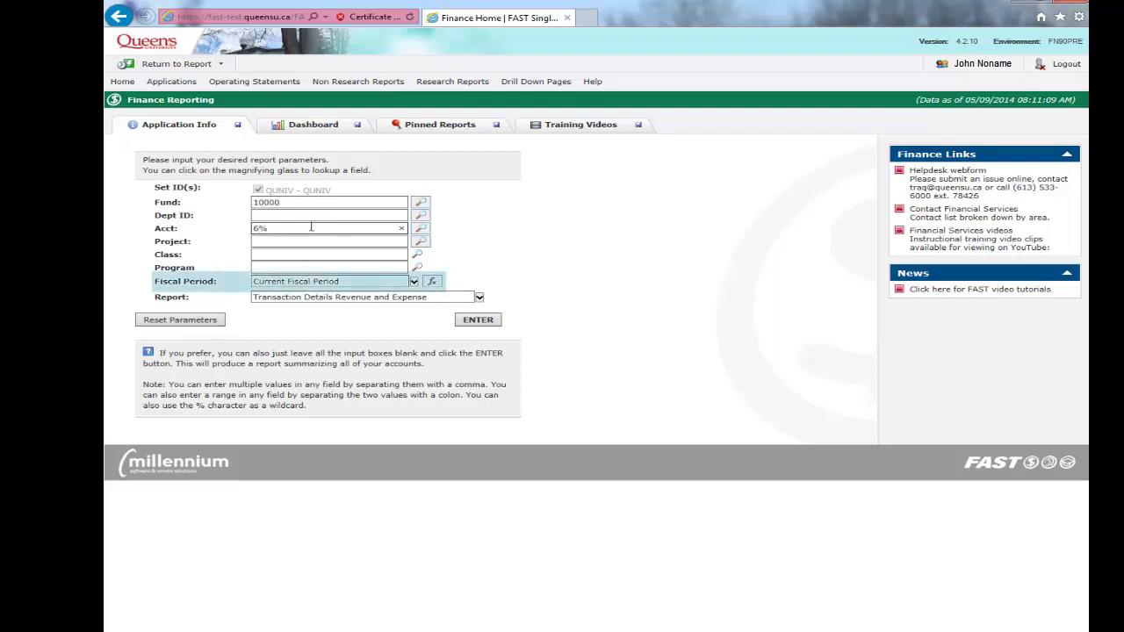
click(414, 281)
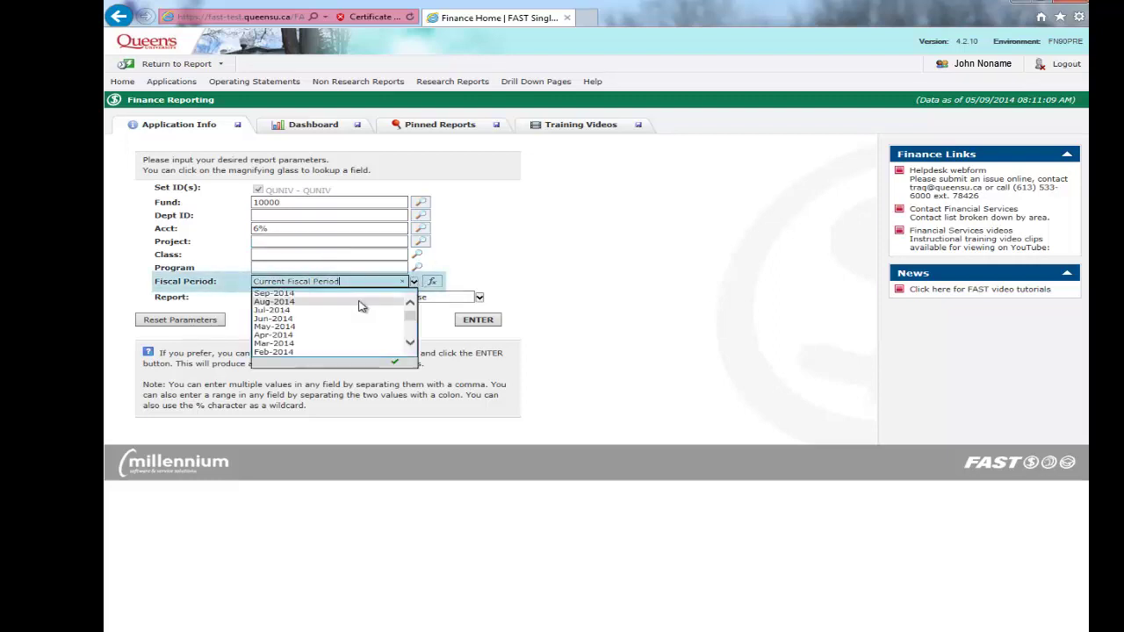
click(356, 311)
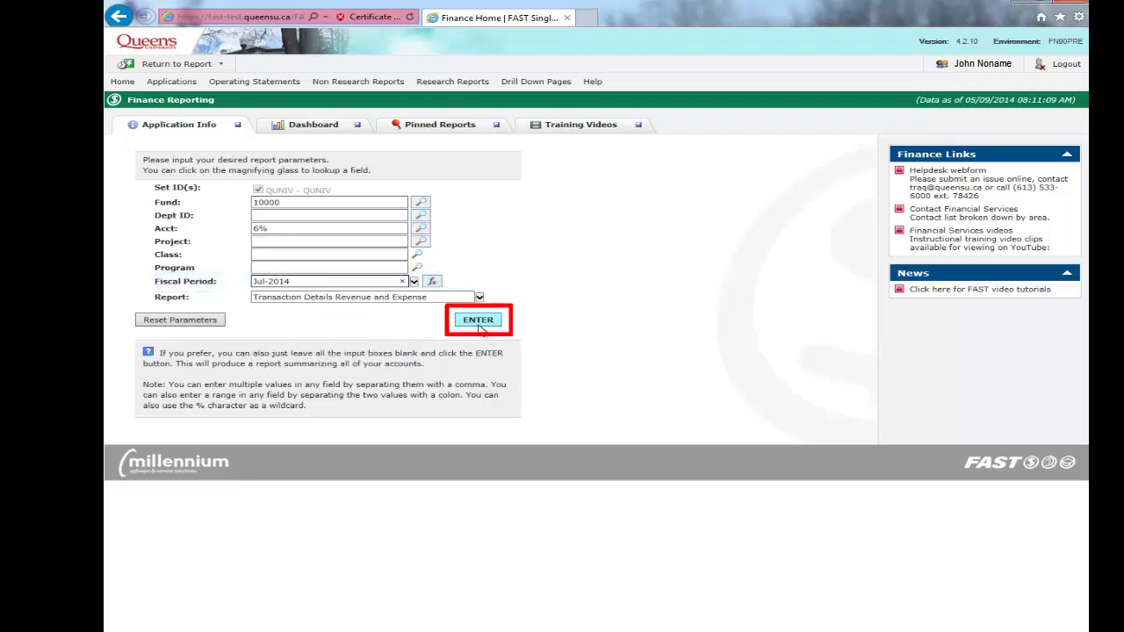
click(485, 322)
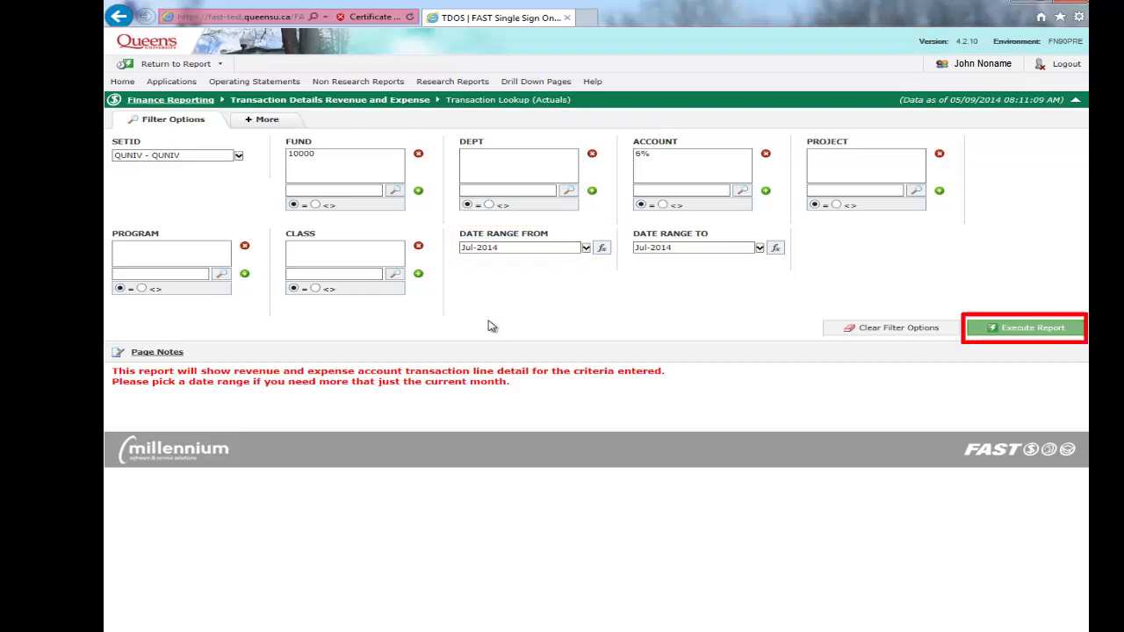
Execute the report to list 551 transactions totalling 147,223.88
click(1002, 335)
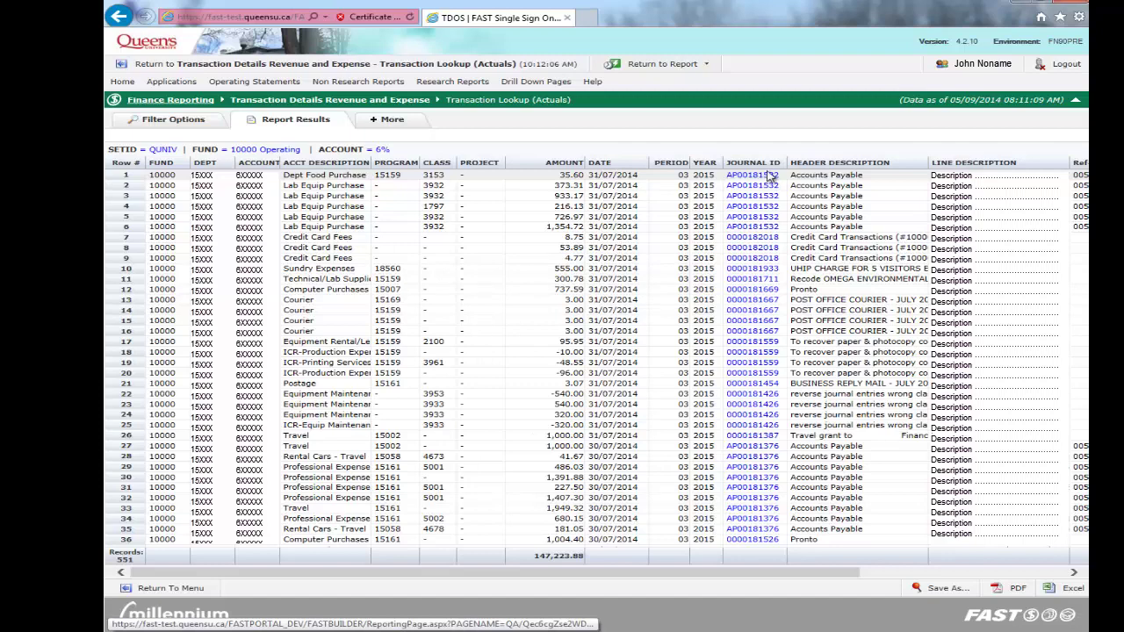
click(766, 166)
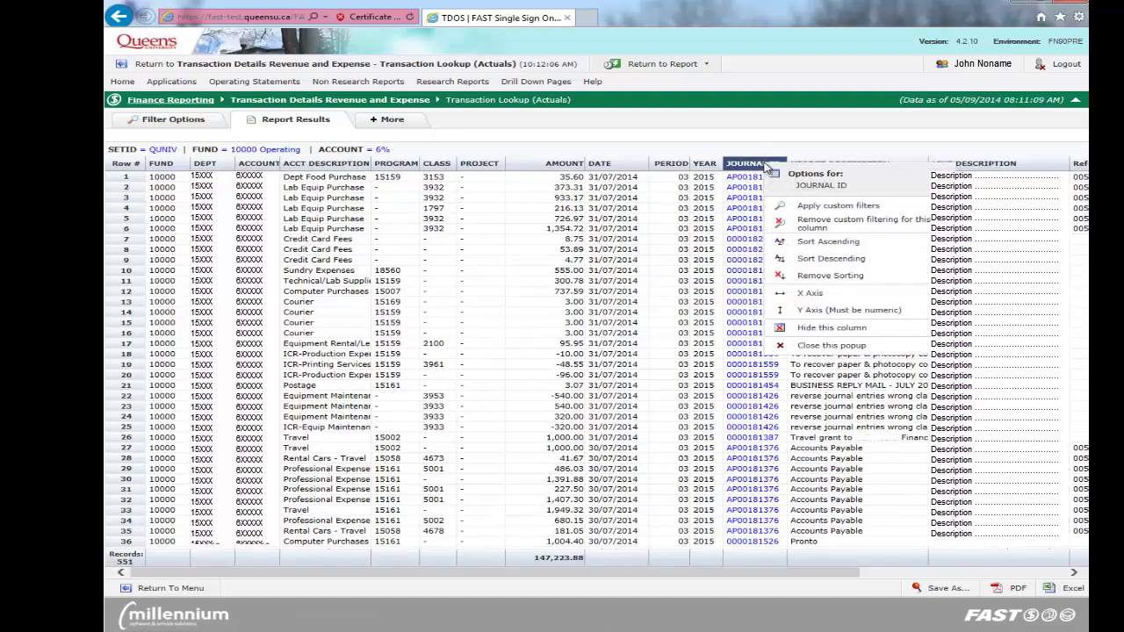
click(797, 207)
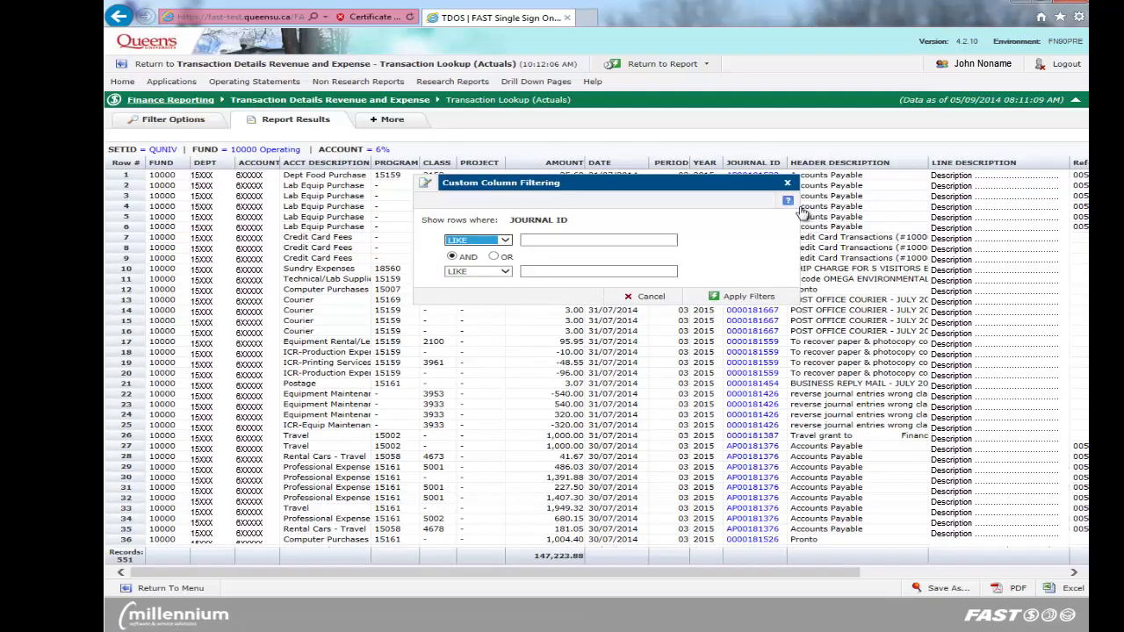
click(605, 240)
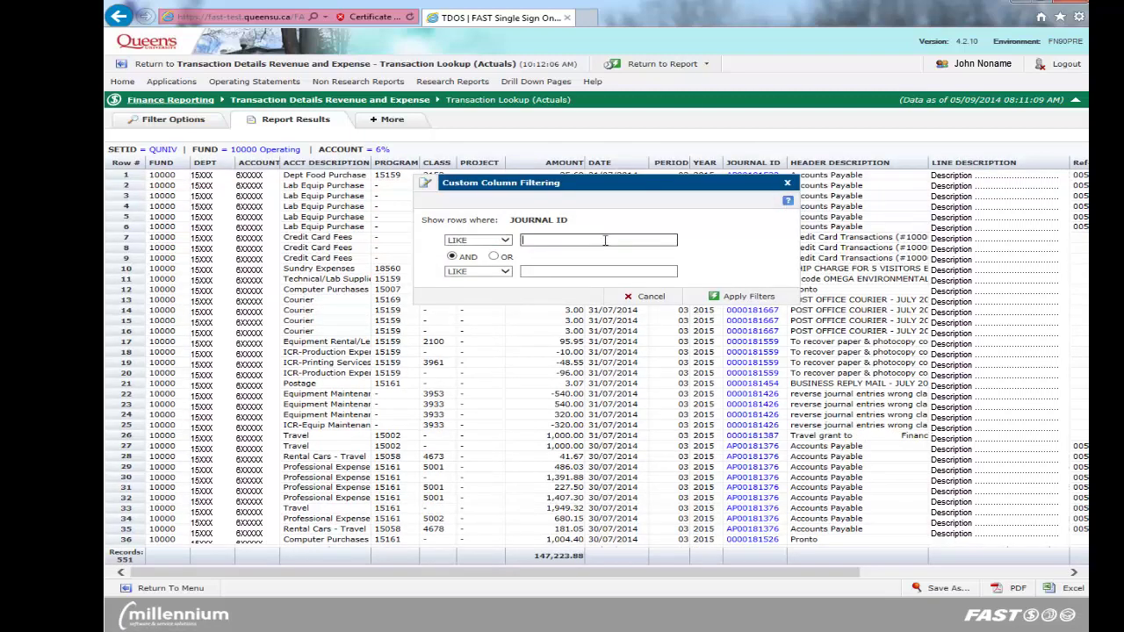
text(AP)
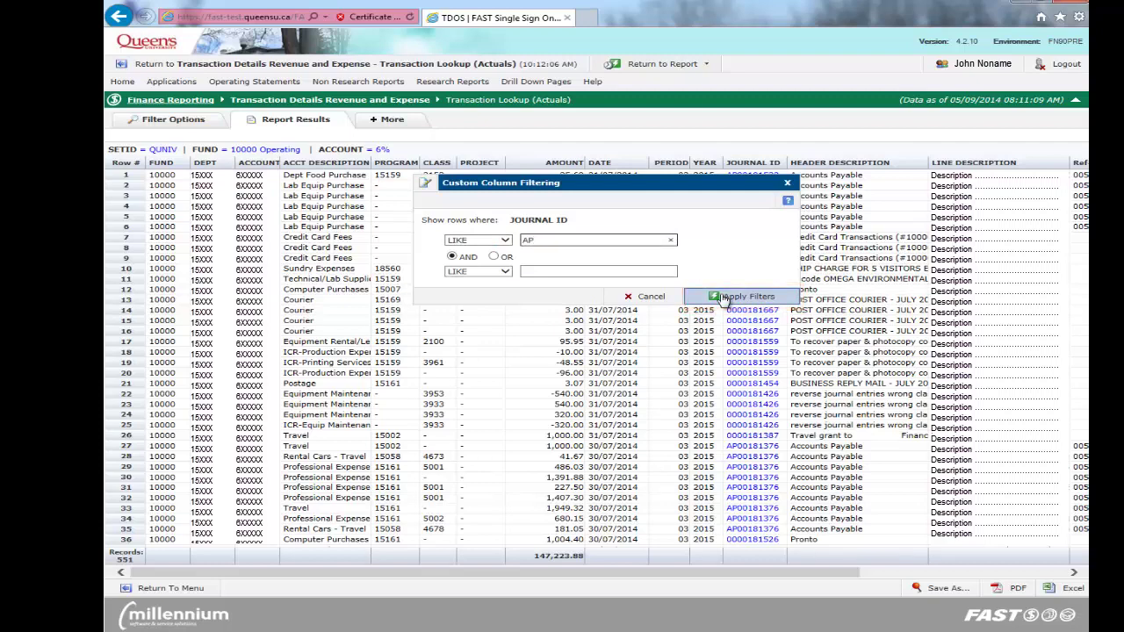
click(724, 299)
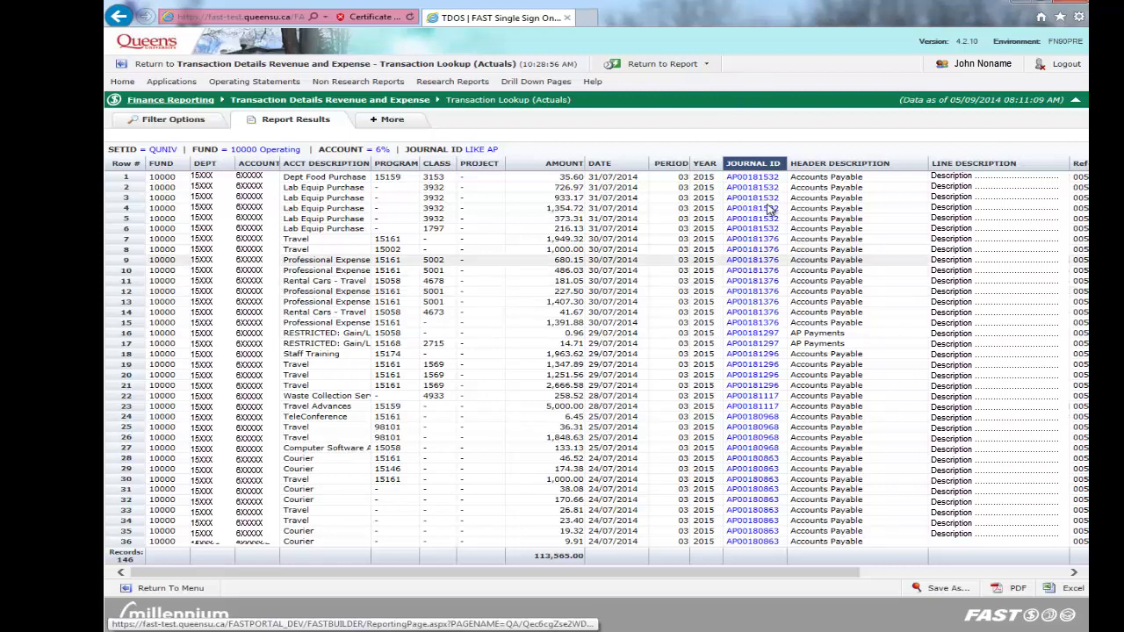
click(771, 166)
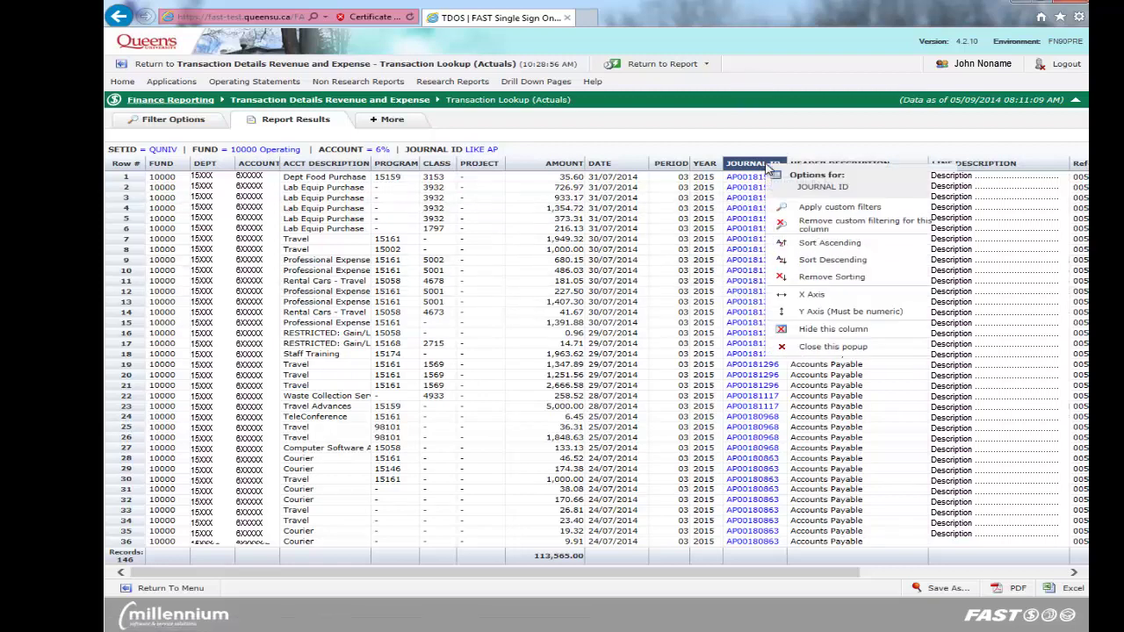
click(801, 228)
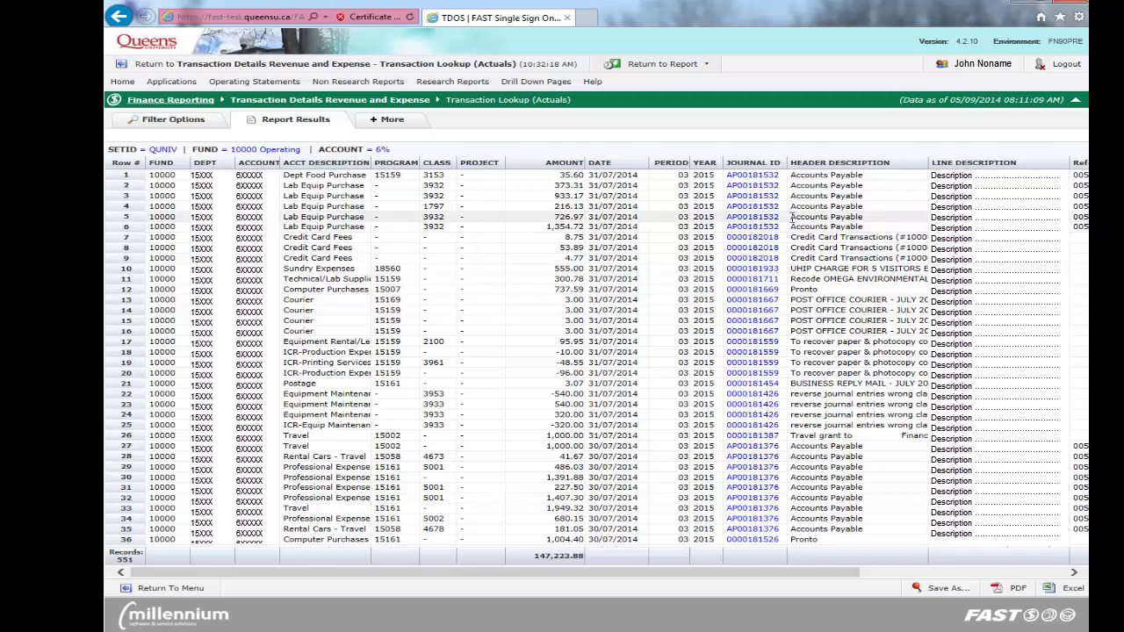
click(573, 168)
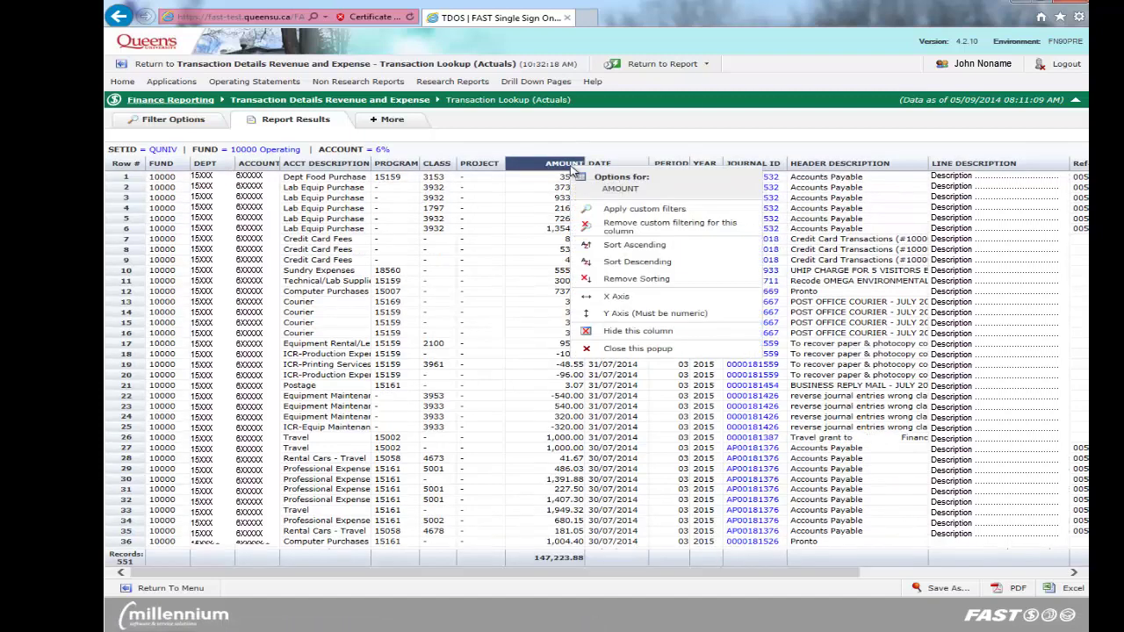
click(615, 245)
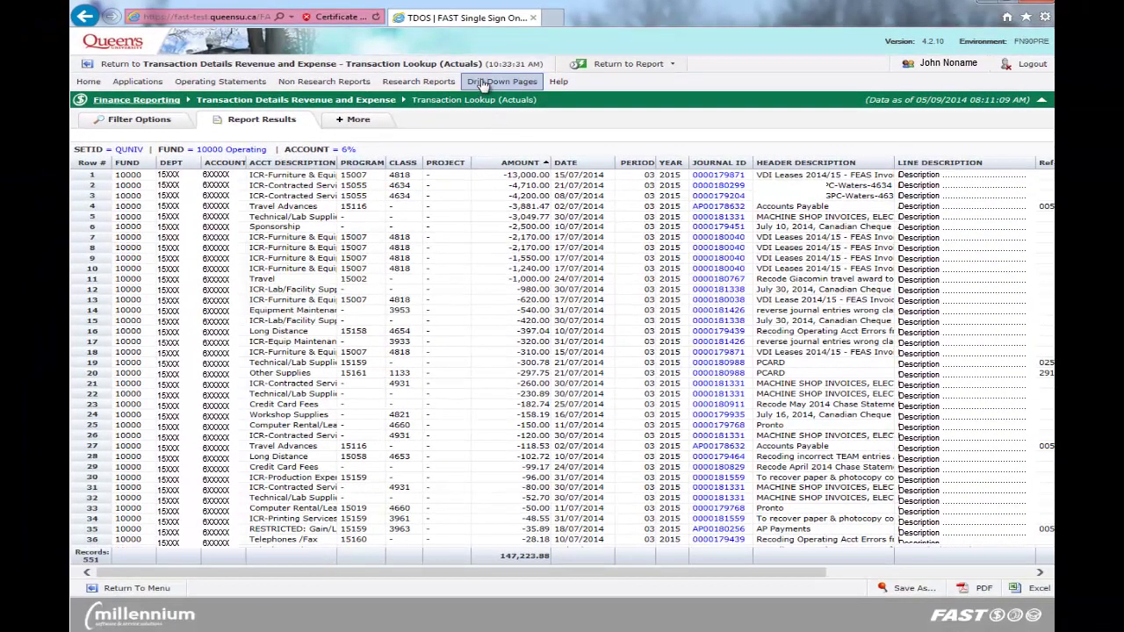
click(543, 163)
click(604, 271)
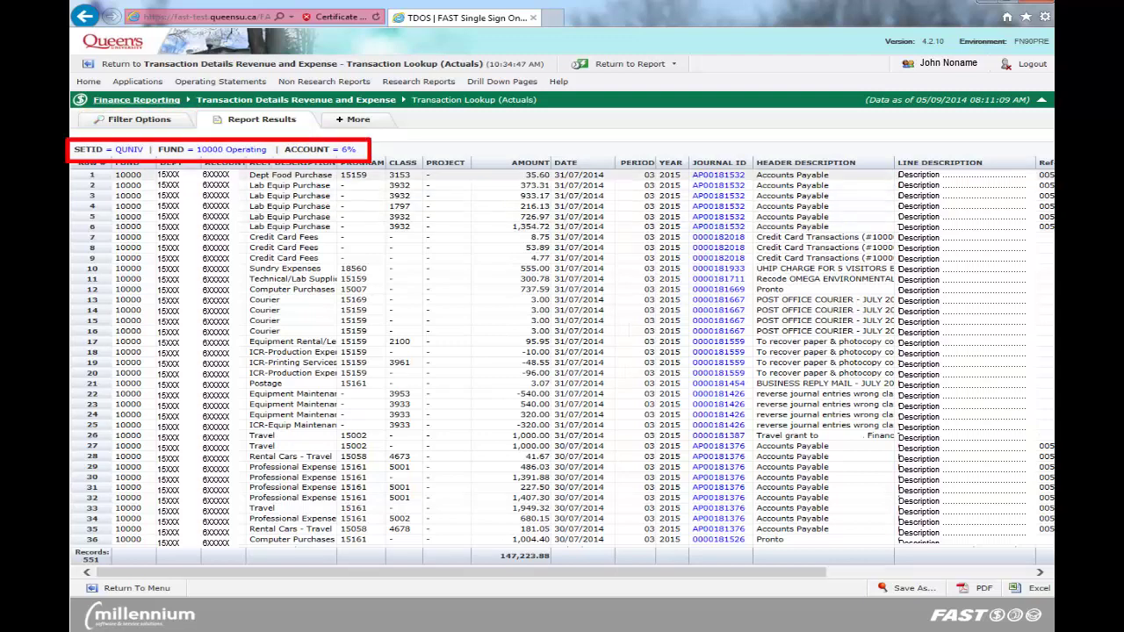
Go back to Filter Options, still holding fund 10000, account 6% and Jul-2014
click(211, 151)
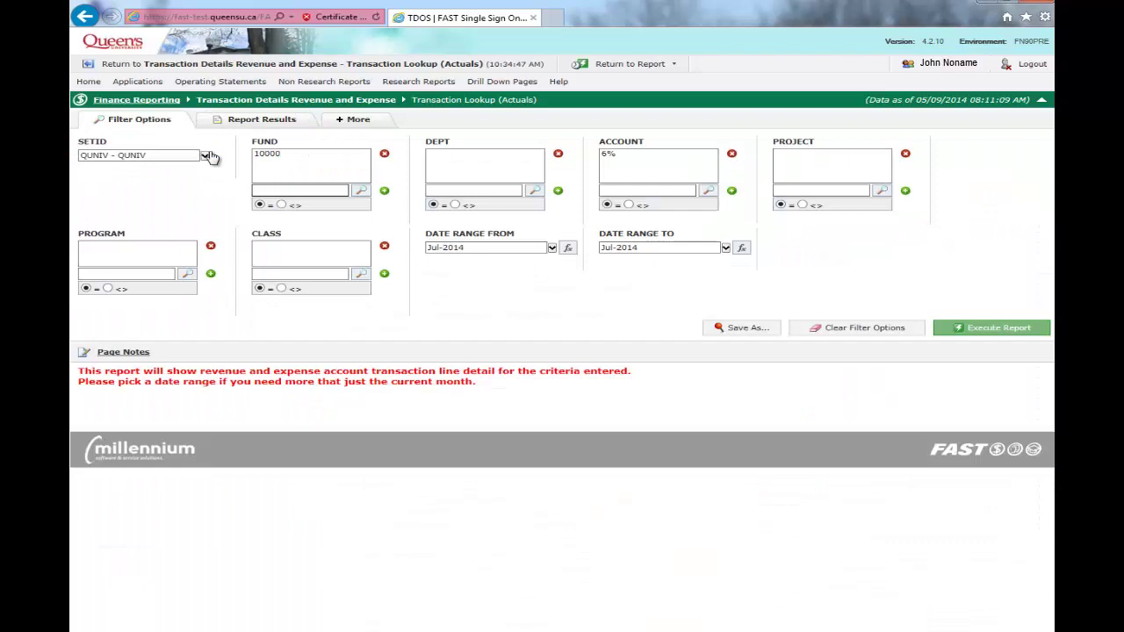